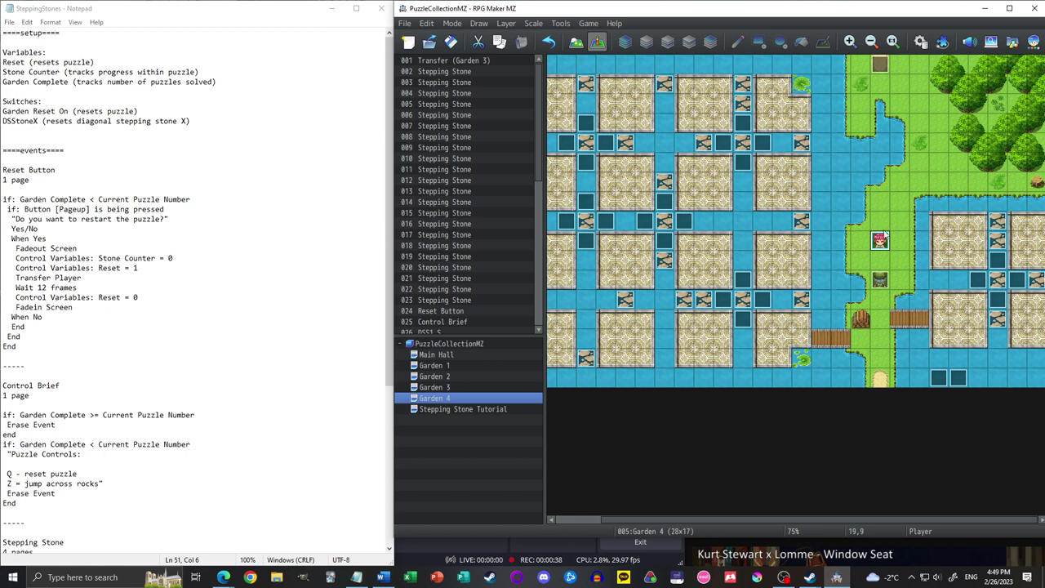
# Save the project, start a New Game playtest, and dismiss the Puzzle Controls message.
pyautogui.hotkey('ctrl', 'r')
pyautogui.click(709, 294)
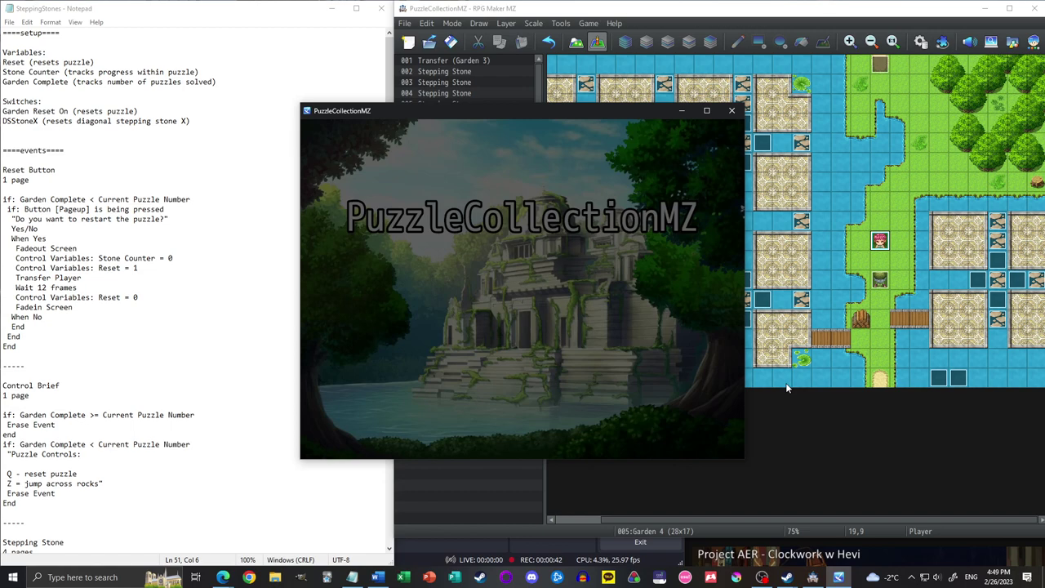
pyautogui.click(572, 338)
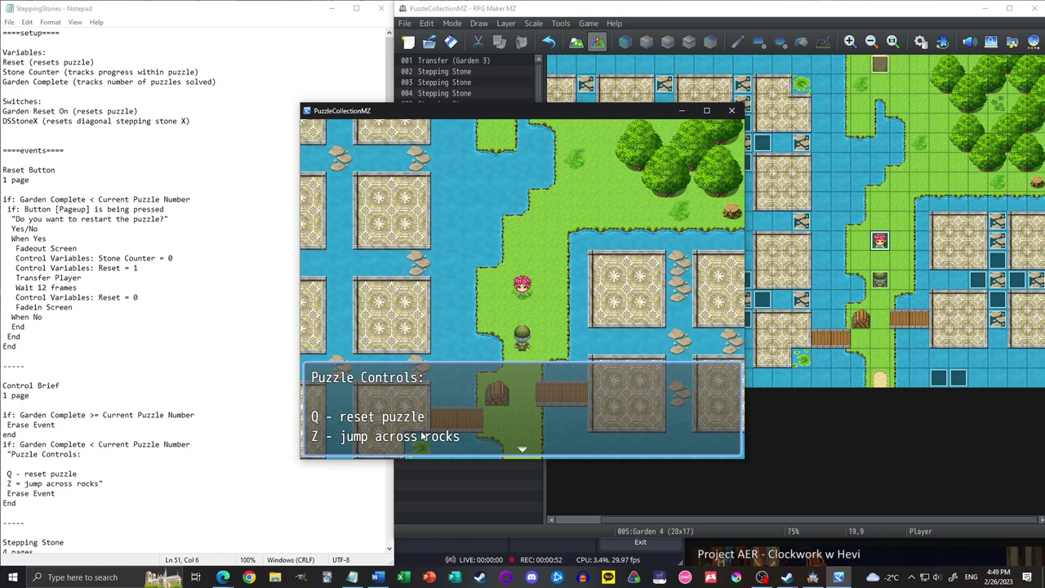
pyautogui.click(560, 417)
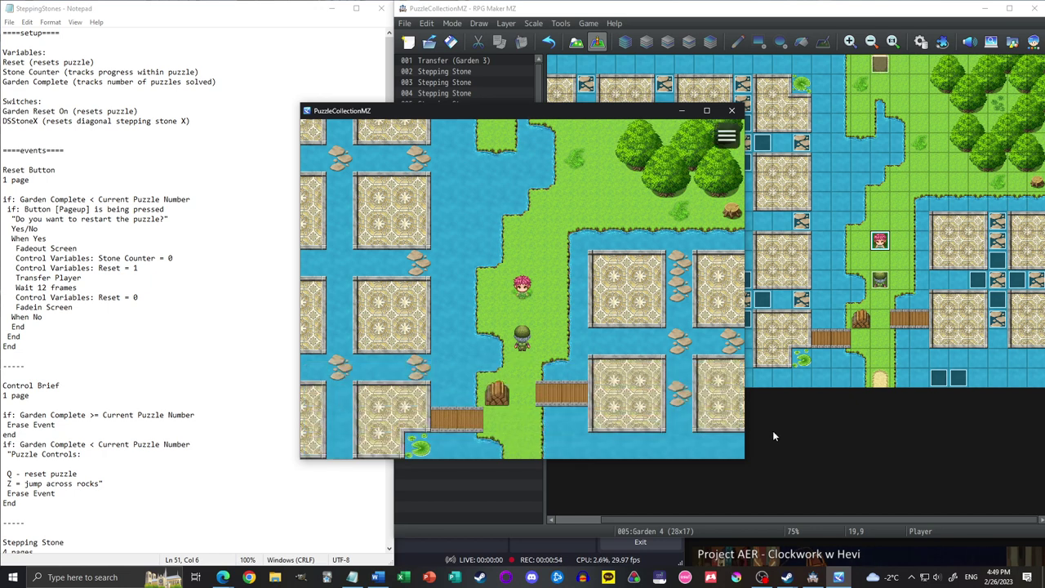
# Talk to the gardener, then cross the bridge onto the stone platform.
pyautogui.press('Down')
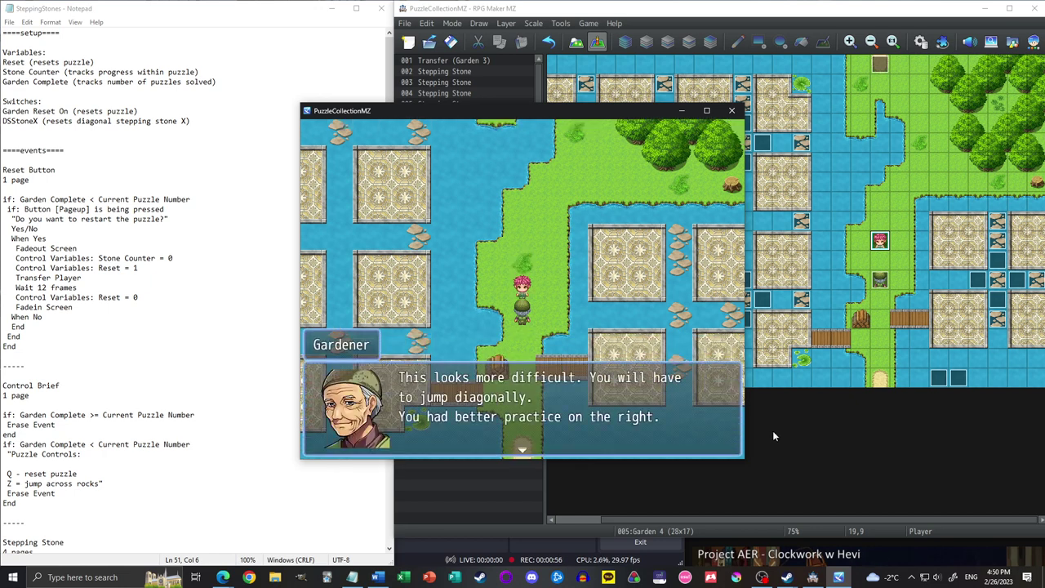
pyautogui.press('Return')
pyautogui.press('Return')
pyautogui.press('Down')
pyautogui.press('Down')
pyautogui.press('Right')
pyautogui.press('Right')
pyautogui.press('Right')
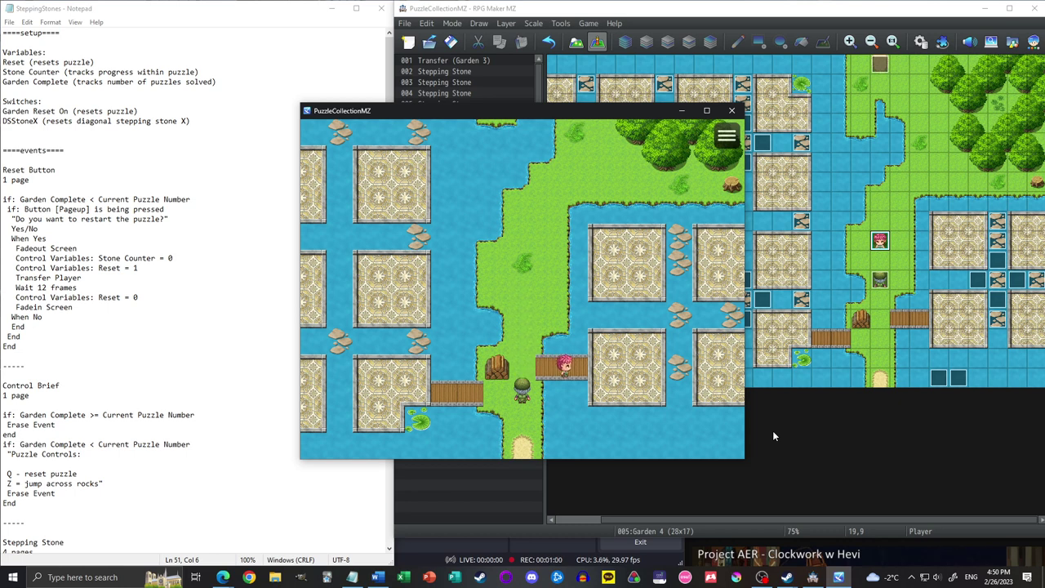
pyautogui.press('Right')
pyautogui.press('Left')
pyautogui.press('Right')
# Jump across the stepping stones with Z, ending diagonally on the lower-right platform.
pyautogui.press('z')
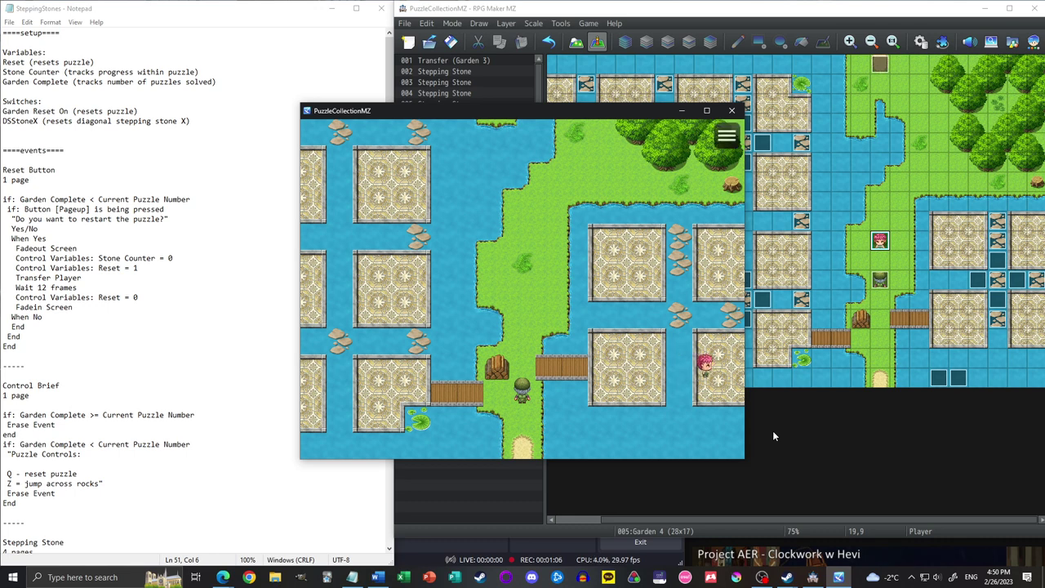
pyautogui.press('Right')
pyautogui.press('Up')
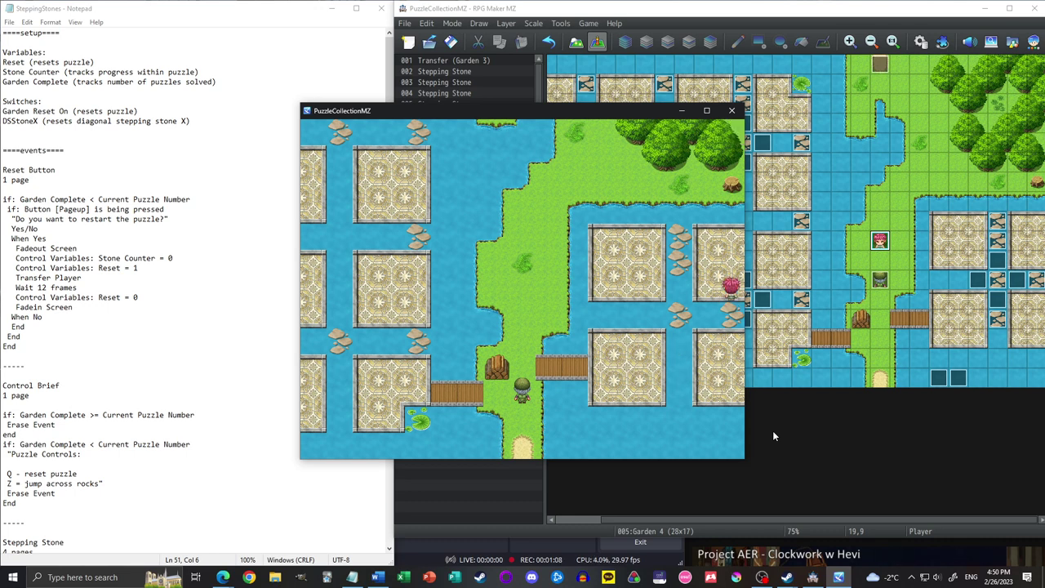
pyautogui.press('Left')
pyautogui.press('z')
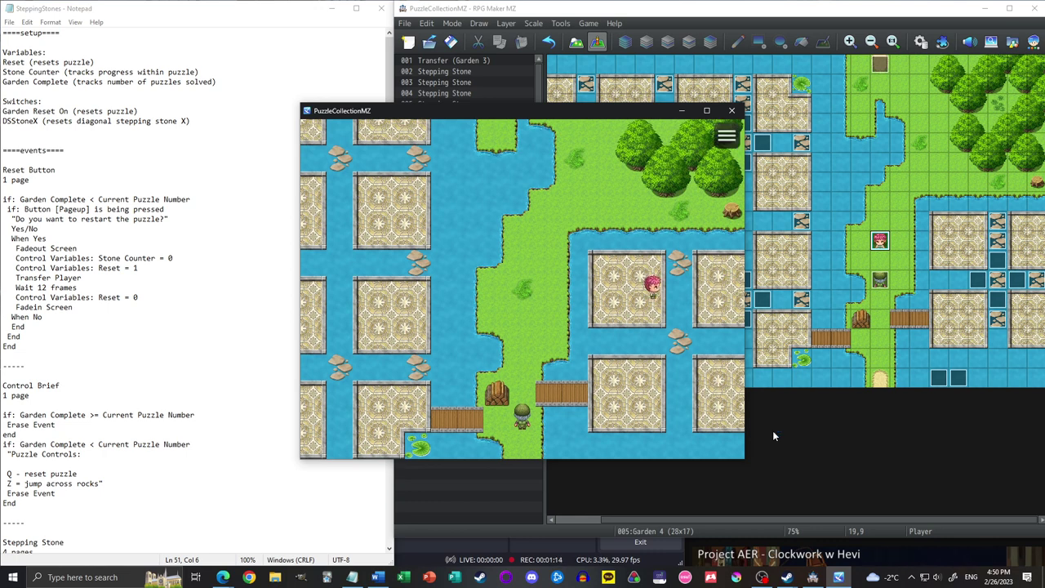
pyautogui.press('Down')
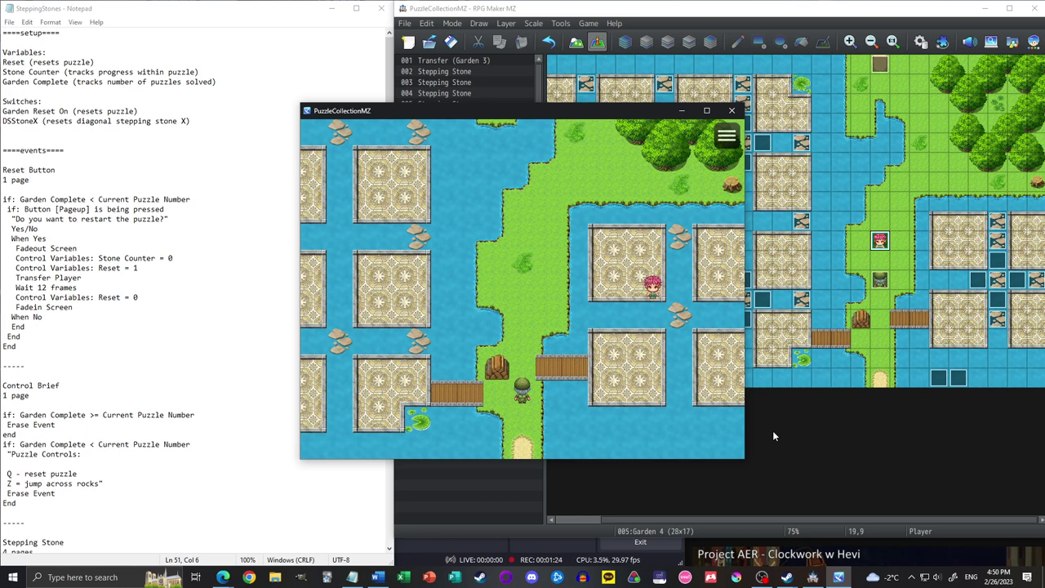
pyautogui.press('z')
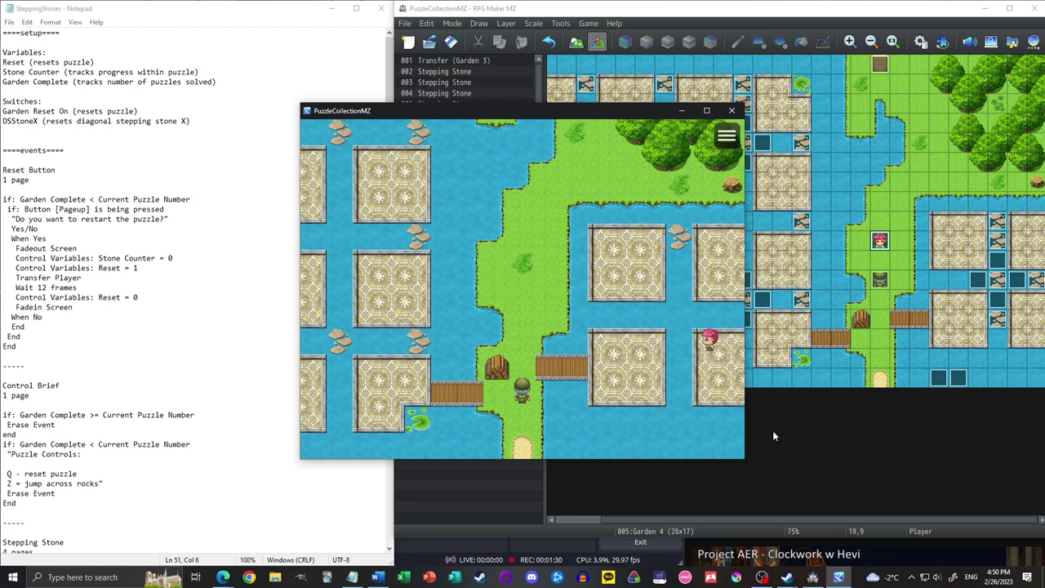
# Bring up the restart question with Q, answer No once, then confirm Yes.
pyautogui.press('Right')
pyautogui.press('Down')
pyautogui.press('q')
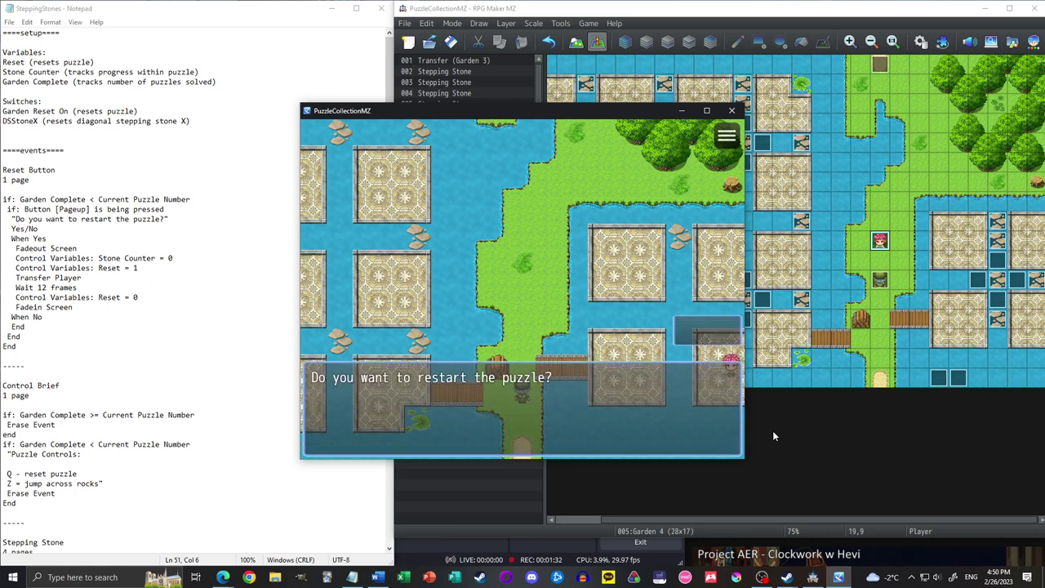
pyautogui.press('Down')
pyautogui.press('Return')
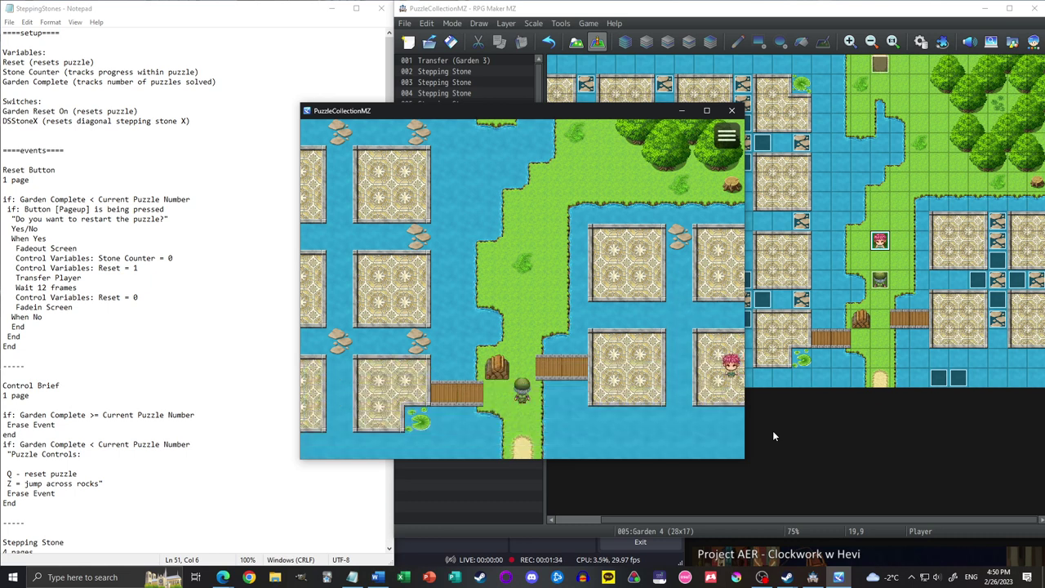
pyautogui.press('q')
pyautogui.press('Return')
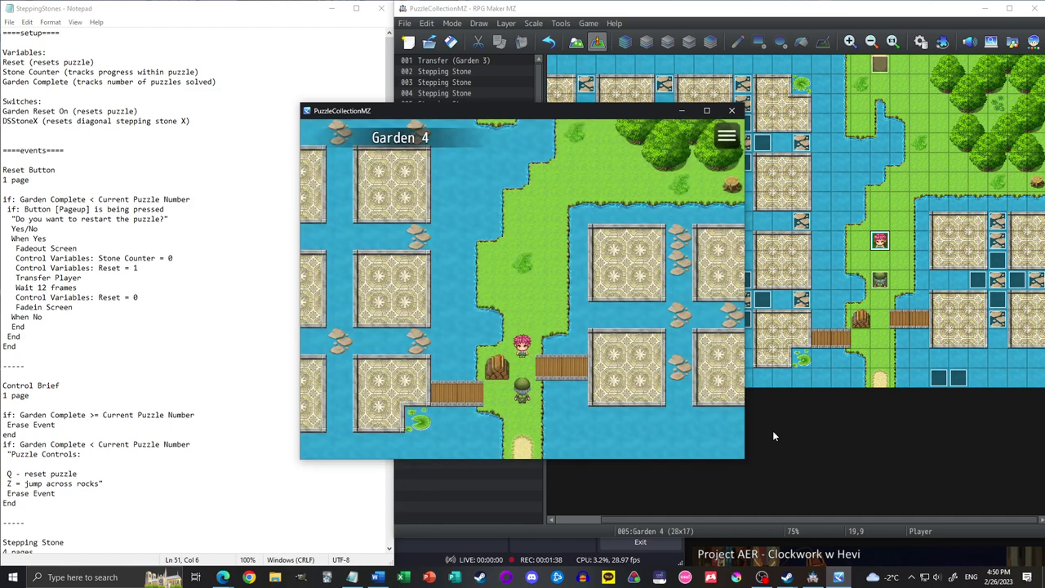
# Practise jumping across the stepping stones, including up-right and diagonal hops.
pyautogui.press('Right')
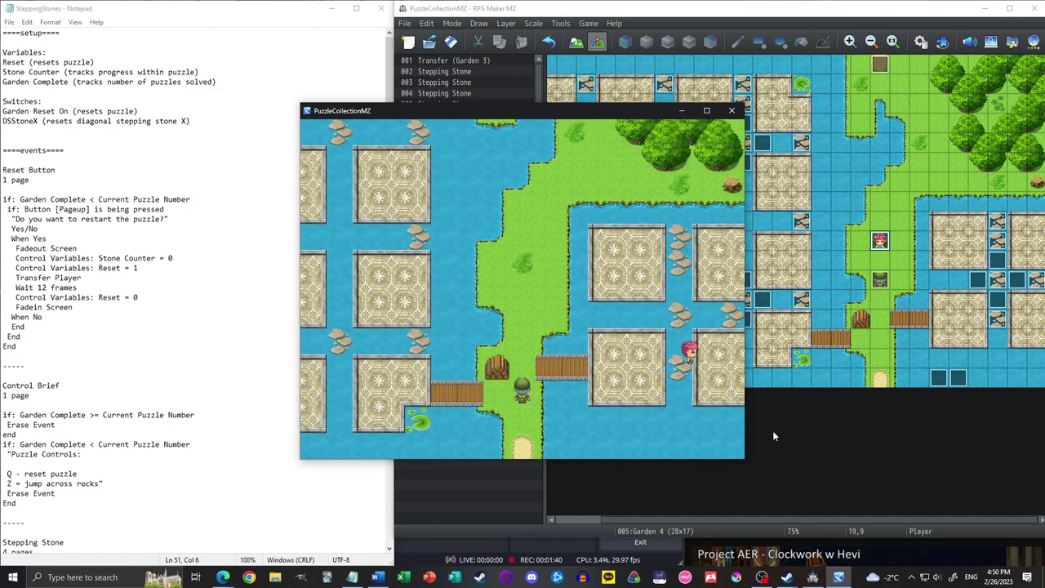
pyautogui.press('Left')
pyautogui.press('Right')
pyautogui.press('Up')
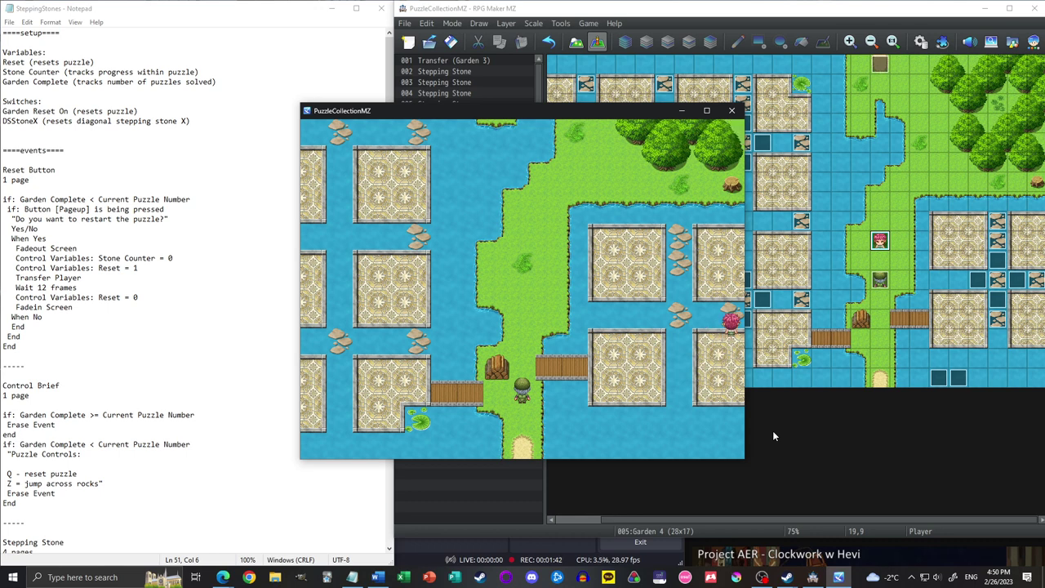
pyautogui.press('Left')
pyautogui.press('Up')
pyautogui.press('Up')
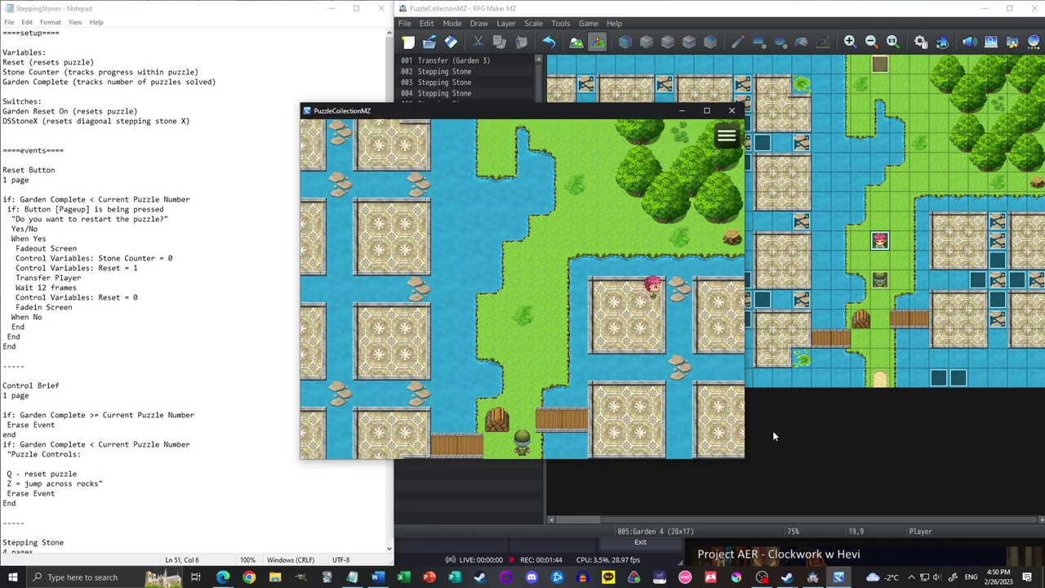
pyautogui.press('Down')
pyautogui.press('Left')
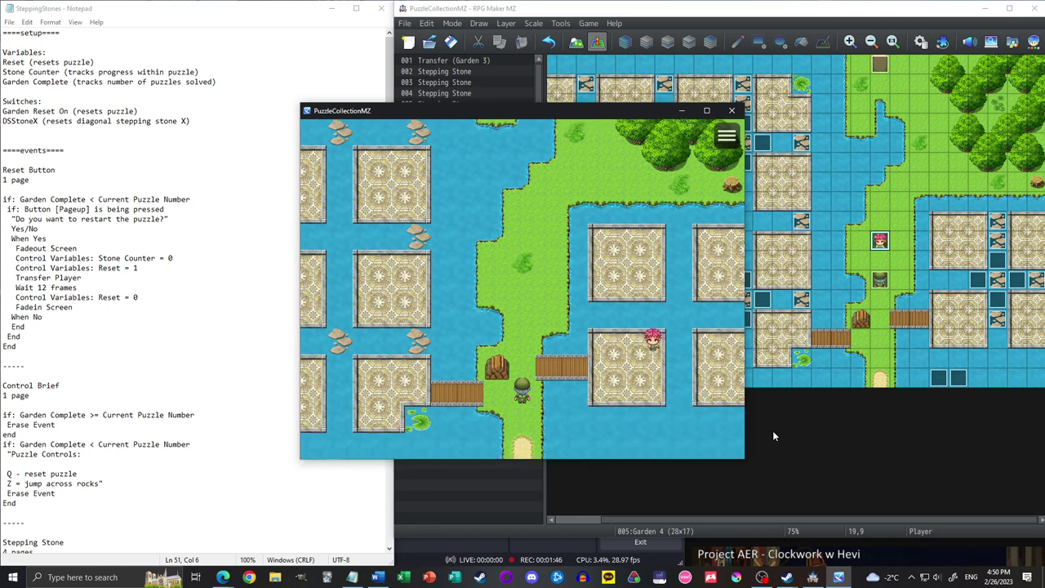
# Walk back over the bridge and position the hero beside the gardener for the next hint.
pyautogui.press('Down')
pyautogui.press('Left')
pyautogui.press('Left')
pyautogui.press('Left')
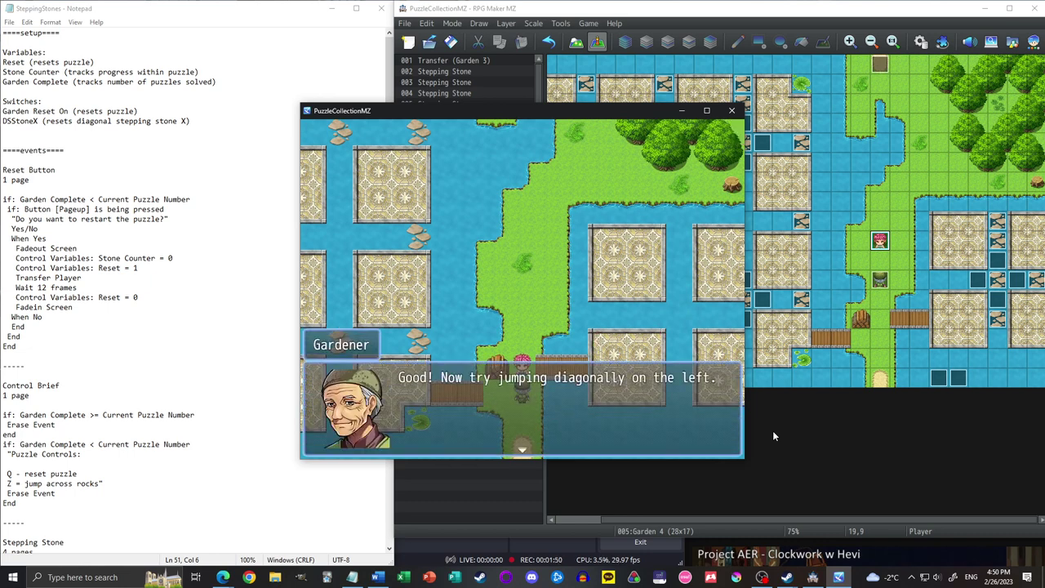
pyautogui.press('Return')
pyautogui.press('Down')
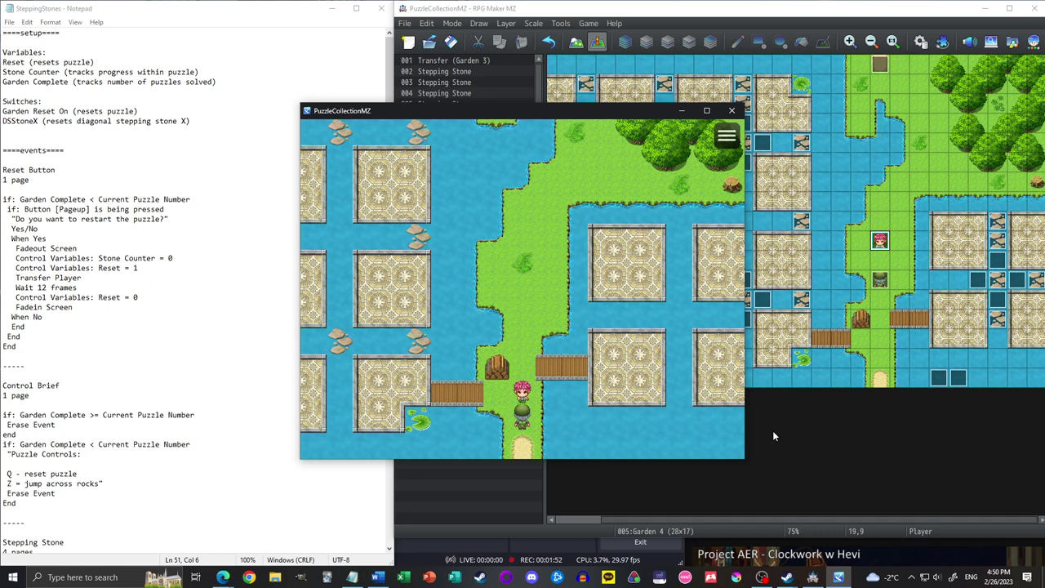
pyautogui.press('Up')
pyautogui.press('Left')
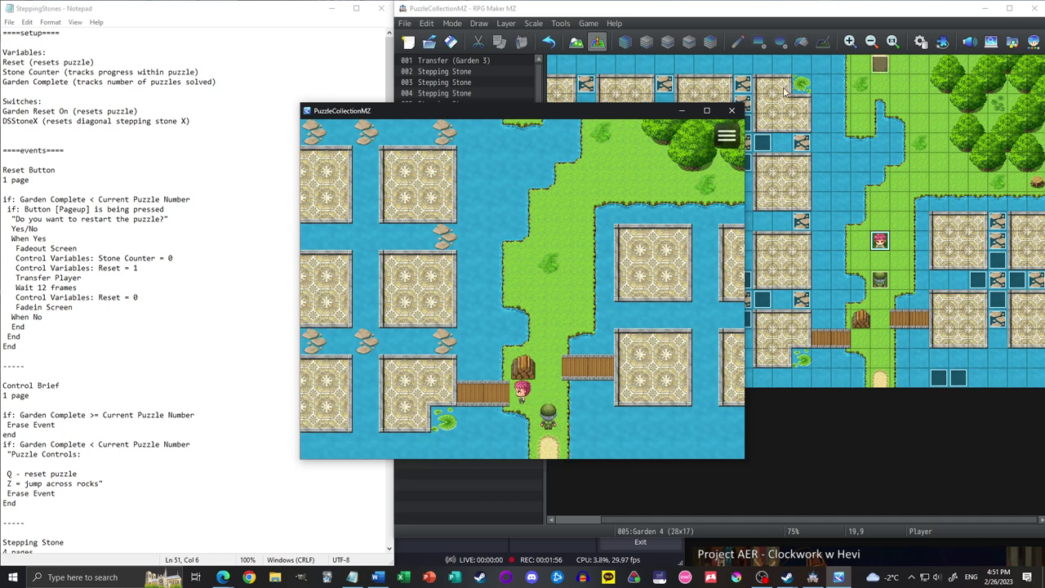
# Close the playtest and view the Stepping Stone Tutorial map beside the Notepad plans.
pyautogui.click(732, 111)
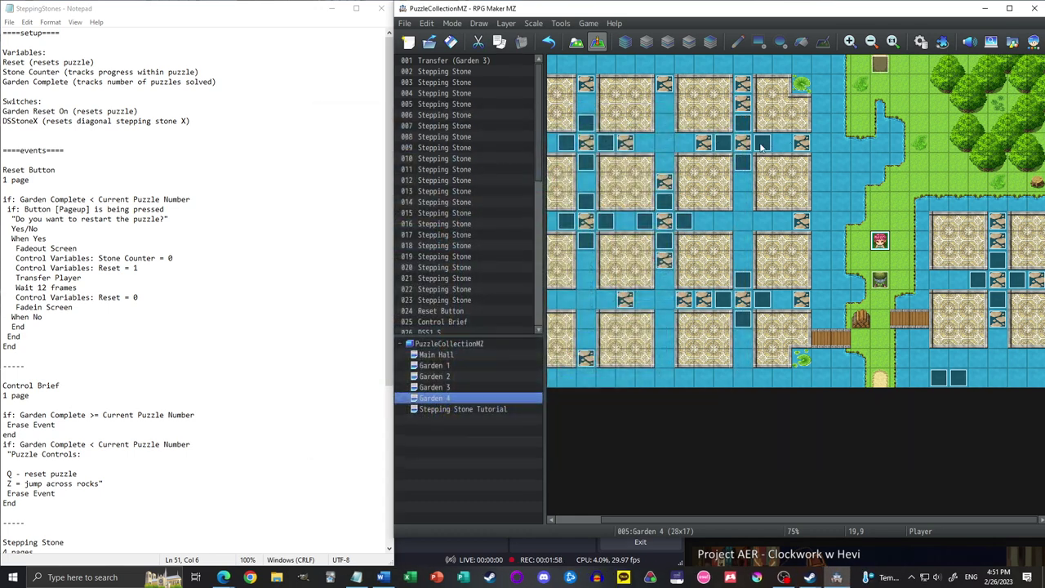
pyautogui.click(508, 410)
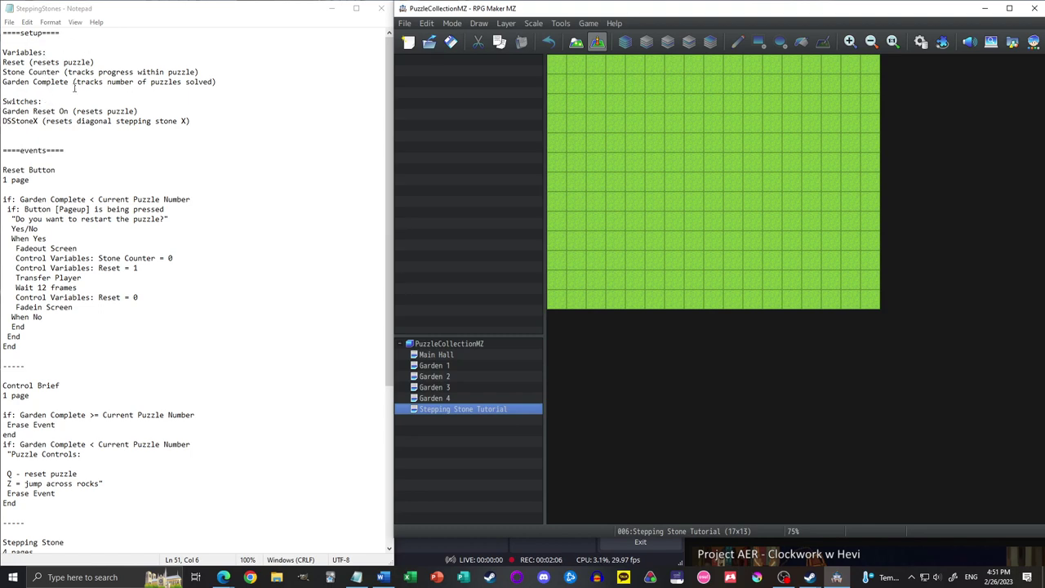
pyautogui.click(16, 62)
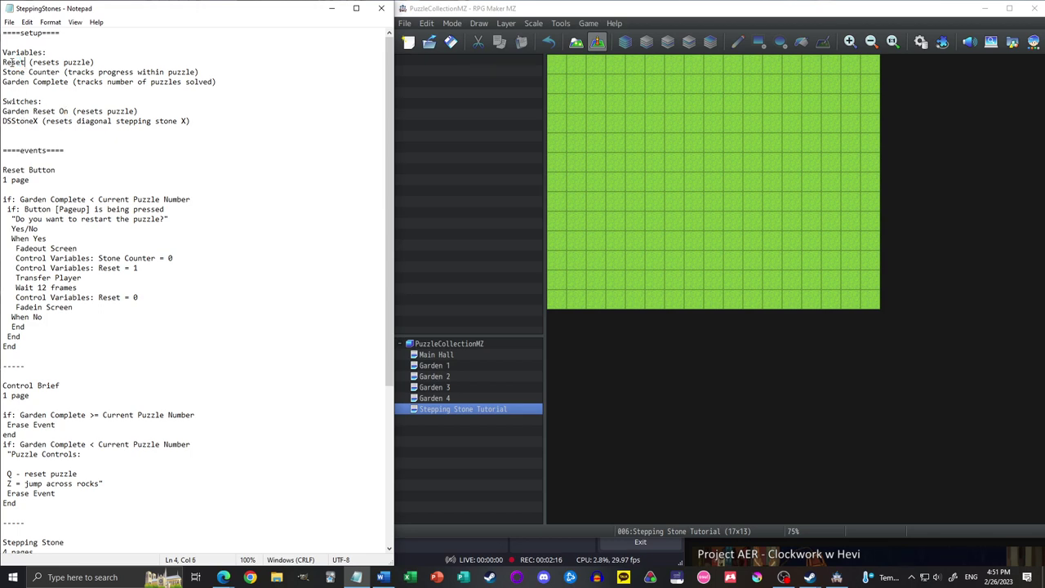
# Check the Reset variable name in the Notepad plans, then reopen the Garden 4 map.
pyautogui.moveTo(4, 62); pyautogui.dragTo(13, 62)
pyautogui.click(13, 72)
pyautogui.click(451, 399)
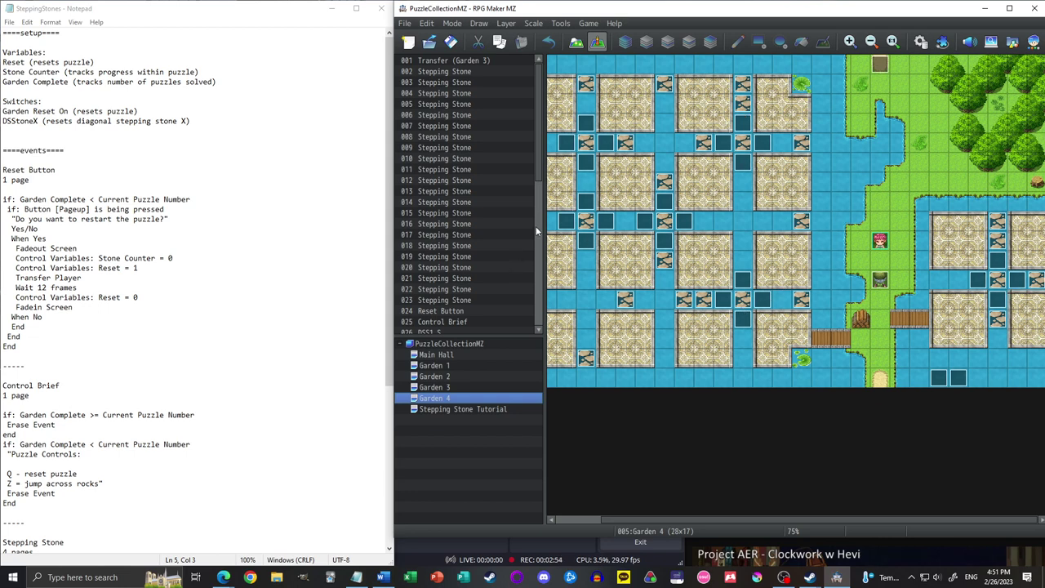
# Scroll through the event list and Notepad plans, then open the blank 17x13 Stepping Stone Tutorial map.
pyautogui.moveTo(536, 177); pyautogui.dragTo(537, 325)
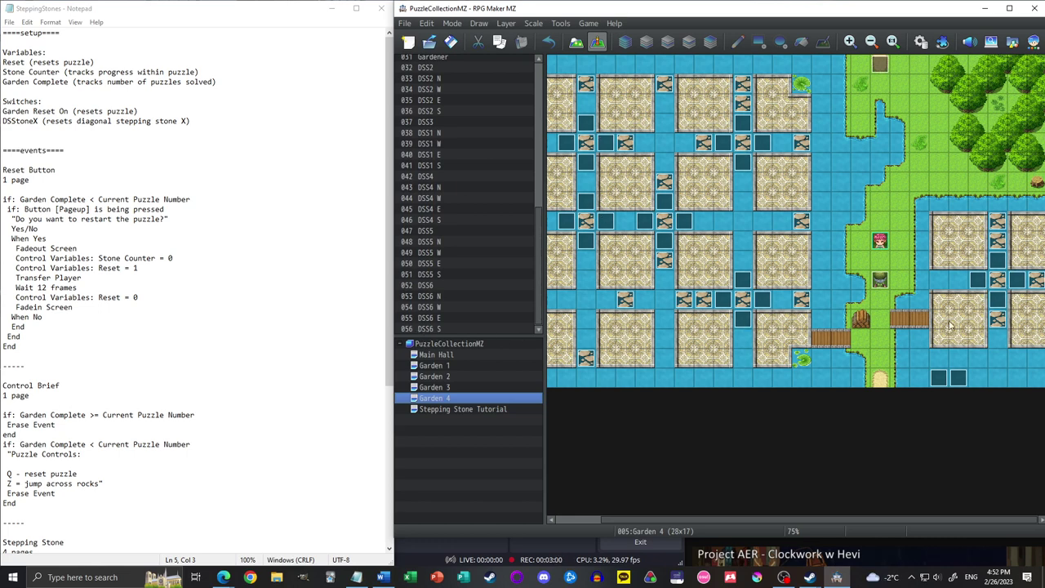
pyautogui.scroll(-2, 136, 146)
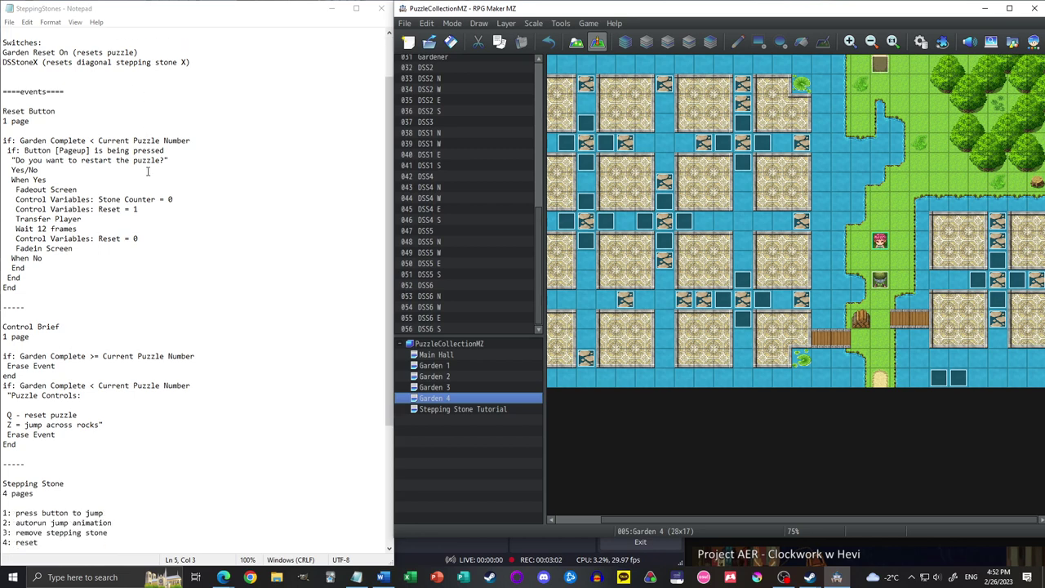
pyautogui.click(483, 409)
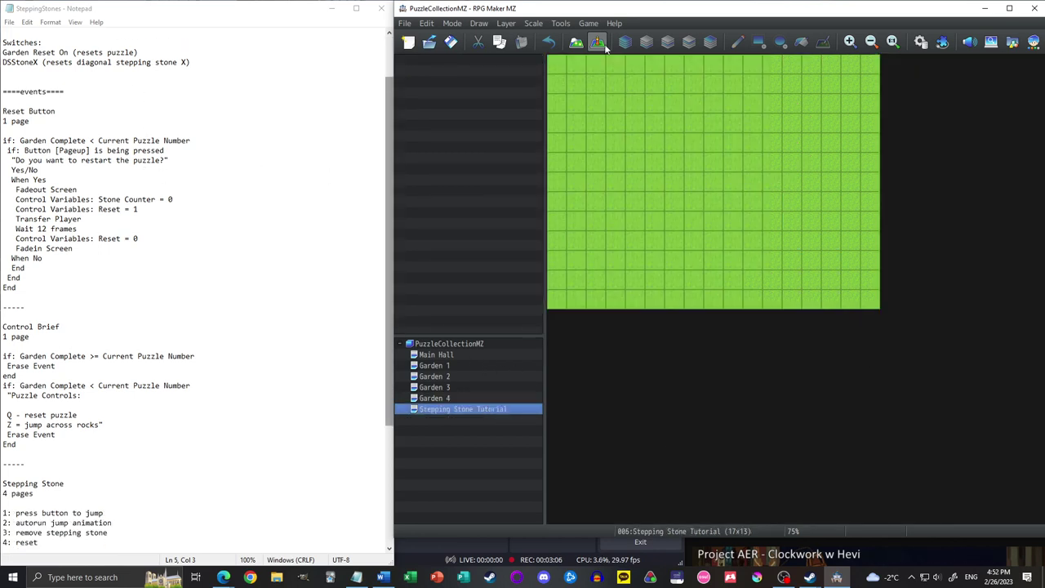
# In Map mode, paint a water channel down and rightward across the upper map.
pyautogui.click(576, 41)
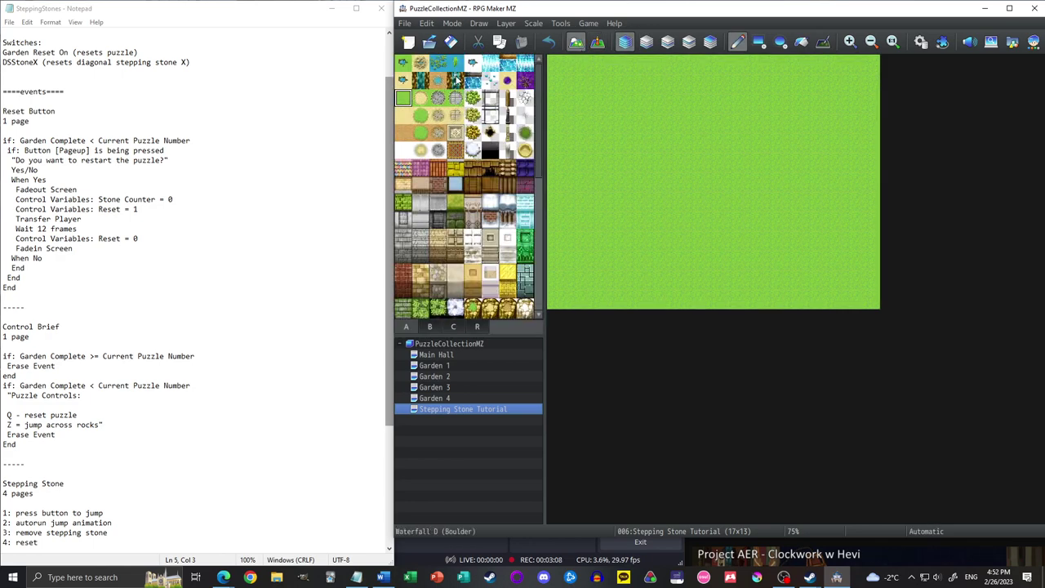
pyautogui.click(402, 63)
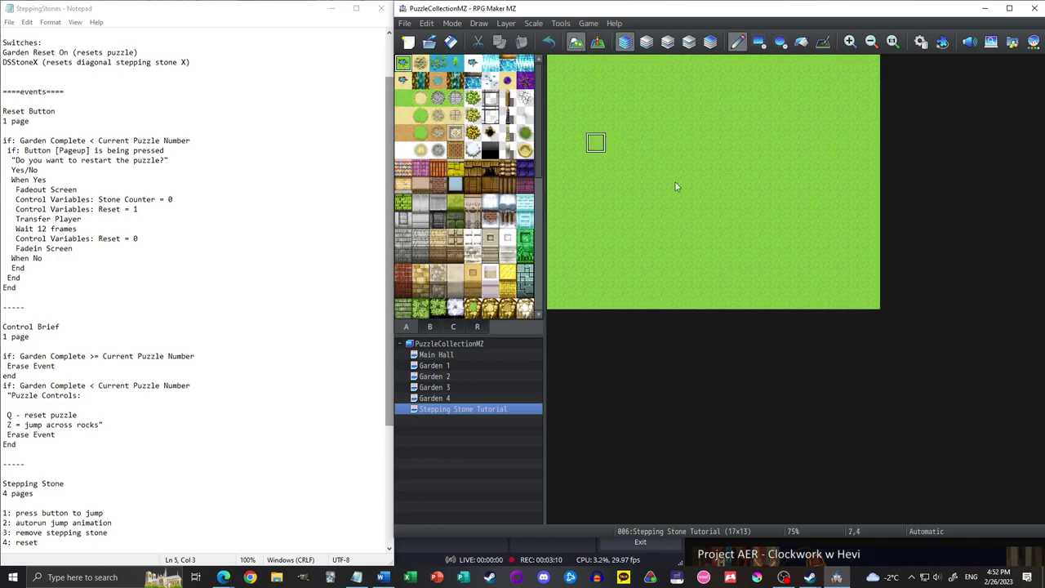
pyautogui.moveTo(636, 63)
pyautogui.mouseDown()
pyautogui.moveTo(637, 92)
pyautogui.moveTo(622, 96)
pyautogui.moveTo(616, 65)
pyautogui.moveTo(620, 115)
pyautogui.moveTo(628, 107)
pyautogui.moveTo(714, 123)
pyautogui.mouseUp()
pyautogui.moveTo(638, 120)
pyautogui.mouseDown()
pyautogui.moveTo(726, 129)
pyautogui.moveTo(738, 138)
pyautogui.moveTo(680, 137)
pyautogui.moveTo(740, 144)
pyautogui.moveTo(668, 147)
pyautogui.moveTo(789, 138)
pyautogui.moveTo(734, 128)
pyautogui.moveTo(827, 106)
pyautogui.moveTo(774, 108)
pyautogui.moveTo(810, 124)
pyautogui.mouseUp()
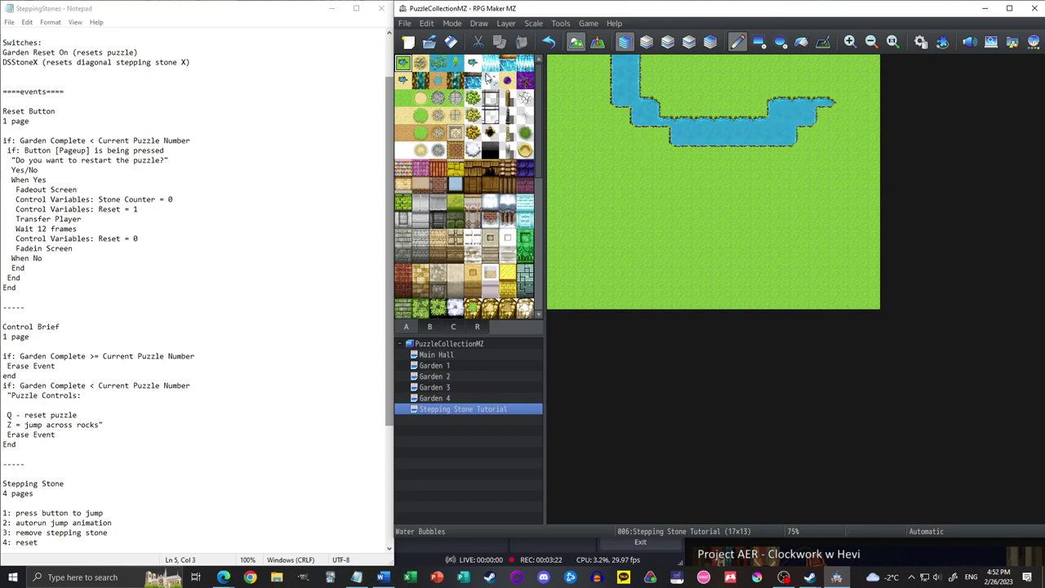
# Paint a 3x3 cobblestone floor block at the map's top right.
pyautogui.click(458, 137)
pyautogui.click(791, 63)
pyautogui.click(830, 103)
pyautogui.click(811, 83)
pyautogui.moveTo(822, 84)
pyautogui.mouseDown()
pyautogui.moveTo(813, 60)
pyautogui.moveTo(792, 79)
pyautogui.moveTo(794, 105)
pyautogui.mouseUp()
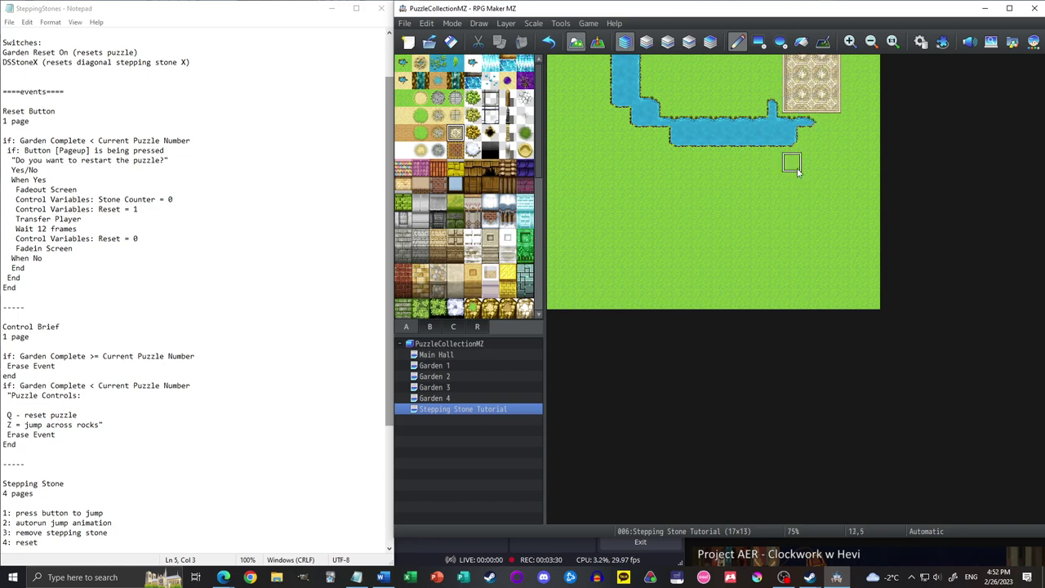
# Square off the channel's right end and add a water branch up to the map edge.
pyautogui.click(408, 64)
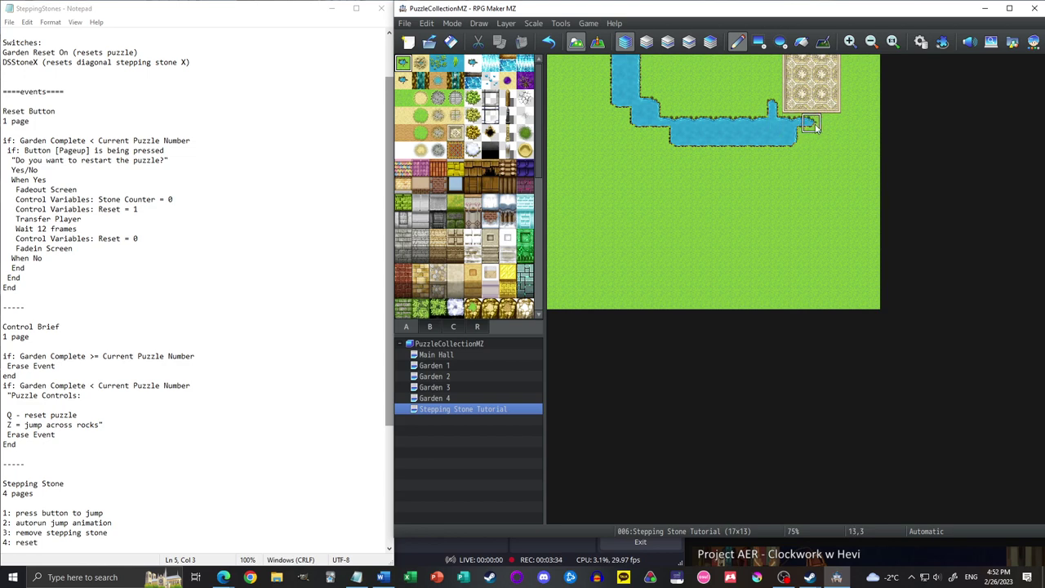
pyautogui.click(808, 123)
pyautogui.moveTo(772, 122)
pyautogui.keyDown('shift'); pyautogui.mouseDown()
pyautogui.moveTo(805, 122)
pyautogui.moveTo(777, 123)
pyautogui.moveTo(804, 146)
pyautogui.moveTo(834, 142)
pyautogui.moveTo(833, 121)
pyautogui.moveTo(849, 139)
pyautogui.moveTo(854, 107)
pyautogui.moveTo(874, 122)
pyautogui.moveTo(855, 107)
pyautogui.moveTo(872, 106)
pyautogui.moveTo(829, 145)
pyautogui.moveTo(844, 123)
pyautogui.moveTo(772, 107)
pyautogui.moveTo(827, 117)
pyautogui.moveTo(755, 127)
pyautogui.mouseUp(); pyautogui.keyUp('shift')
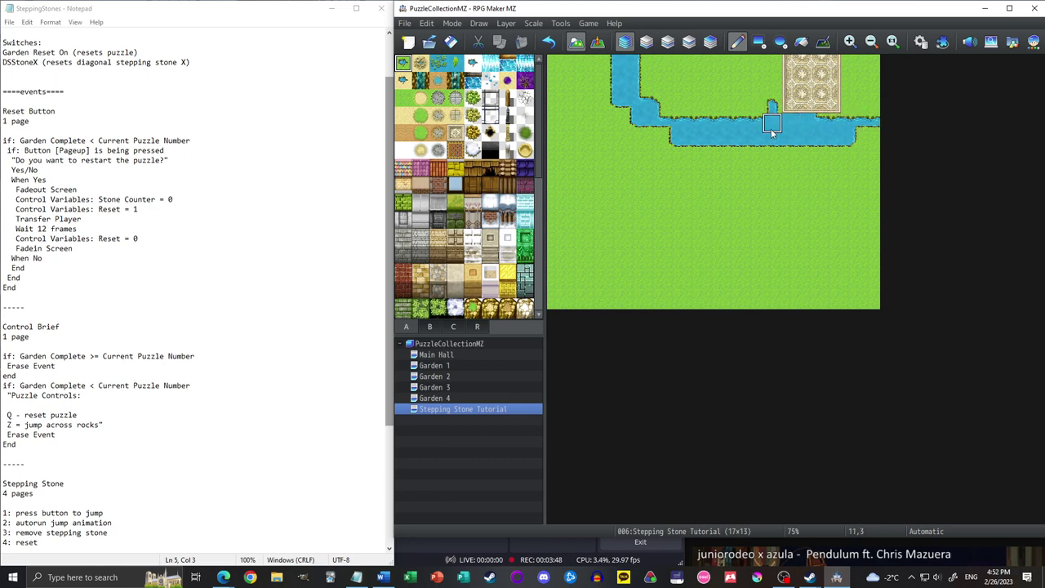
pyautogui.click(773, 102)
pyautogui.moveTo(772, 106)
pyautogui.mouseDown()
pyautogui.moveTo(774, 74)
pyautogui.moveTo(755, 67)
pyautogui.moveTo(755, 122)
pyautogui.mouseUp()
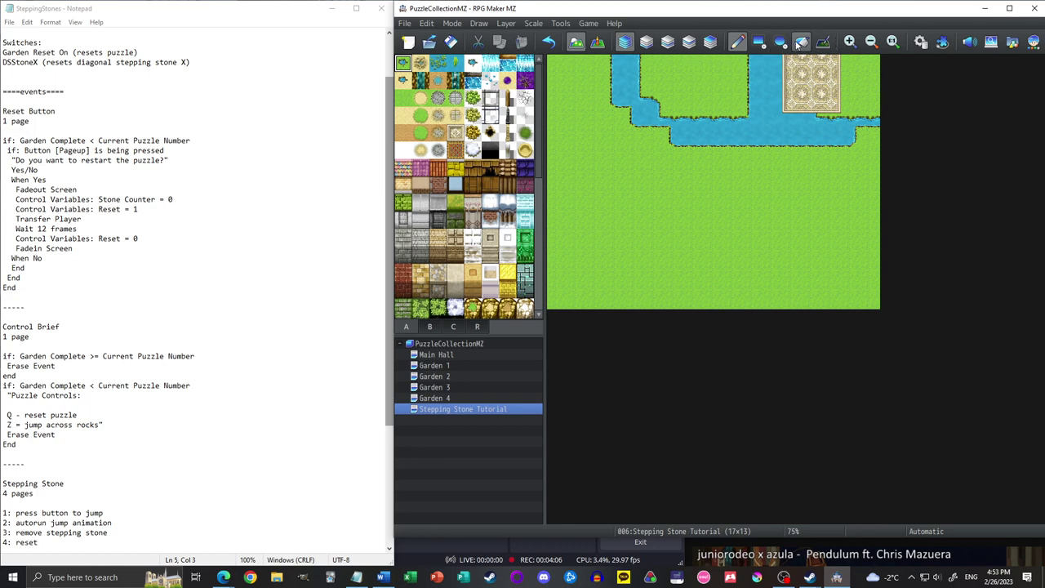
# Switch the map editor to Event mode so the tile grid appears.
pyautogui.click(596, 41)
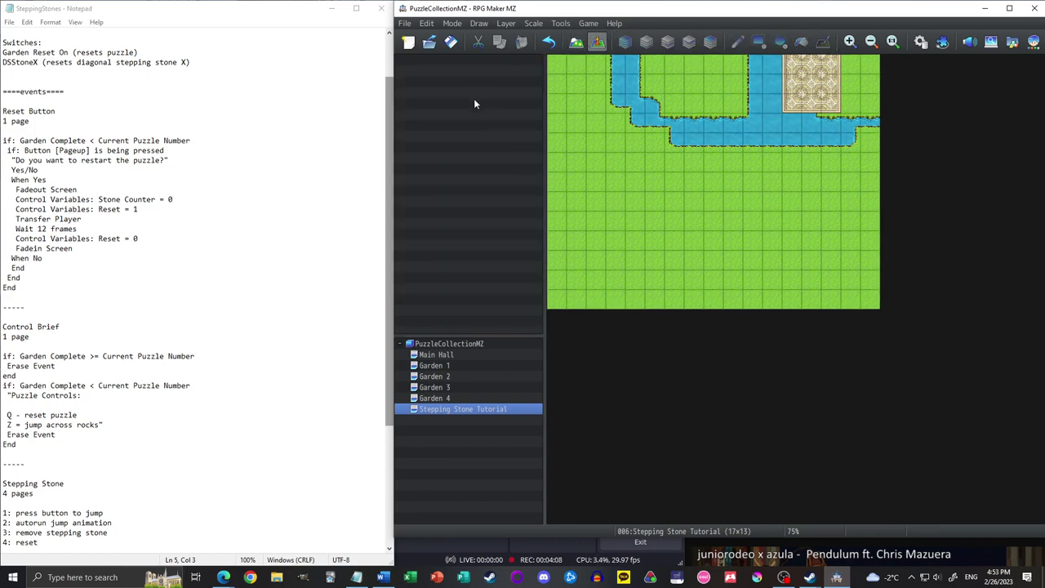
pyautogui.scroll(-3, 131, 186)
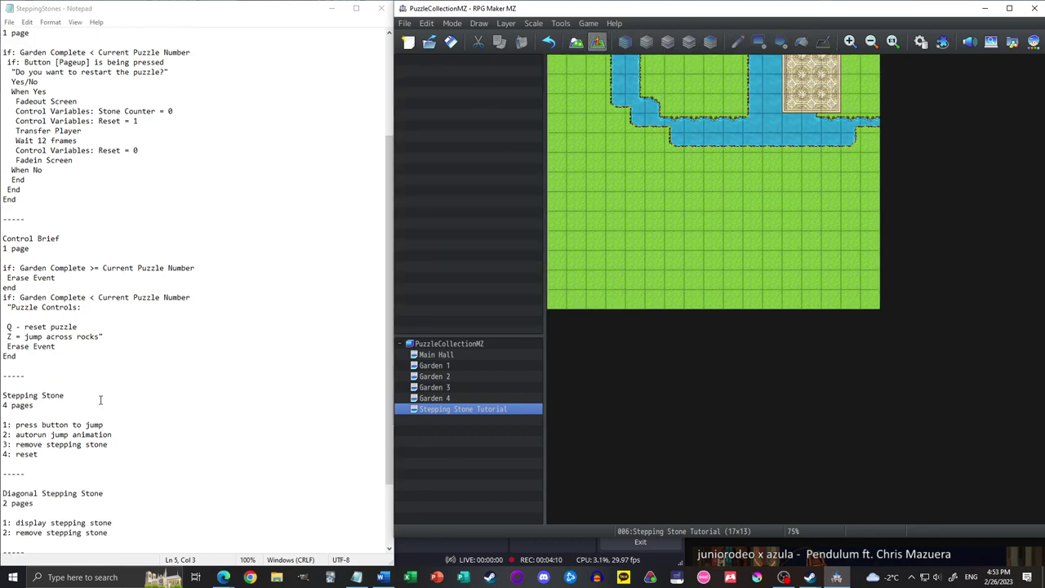
pyautogui.scroll(2, 101, 400)
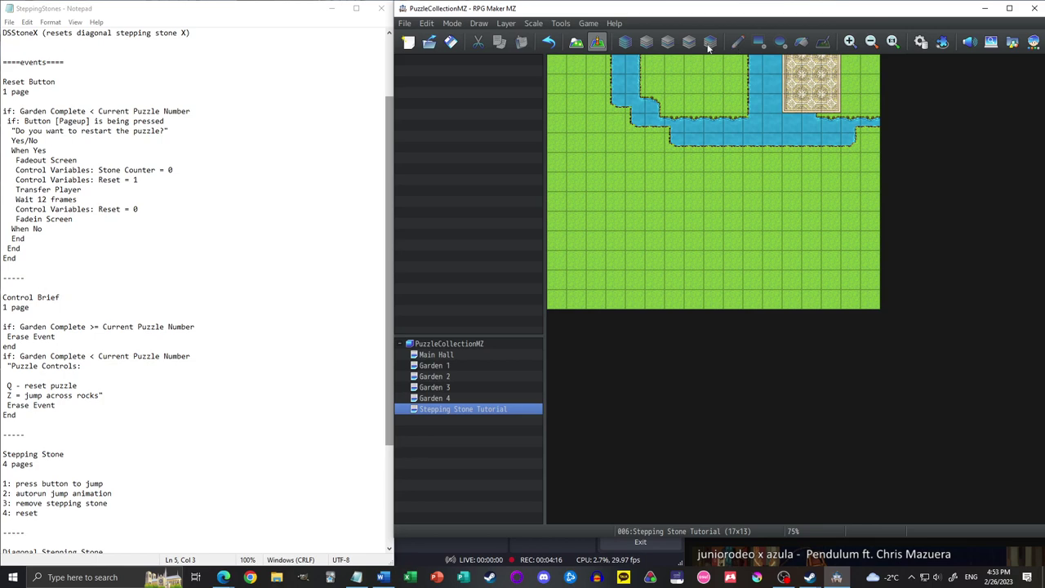
# Create an event at tile 13,12 named Reset Button and open its Event Commands list.
pyautogui.doubleClick(807, 303)
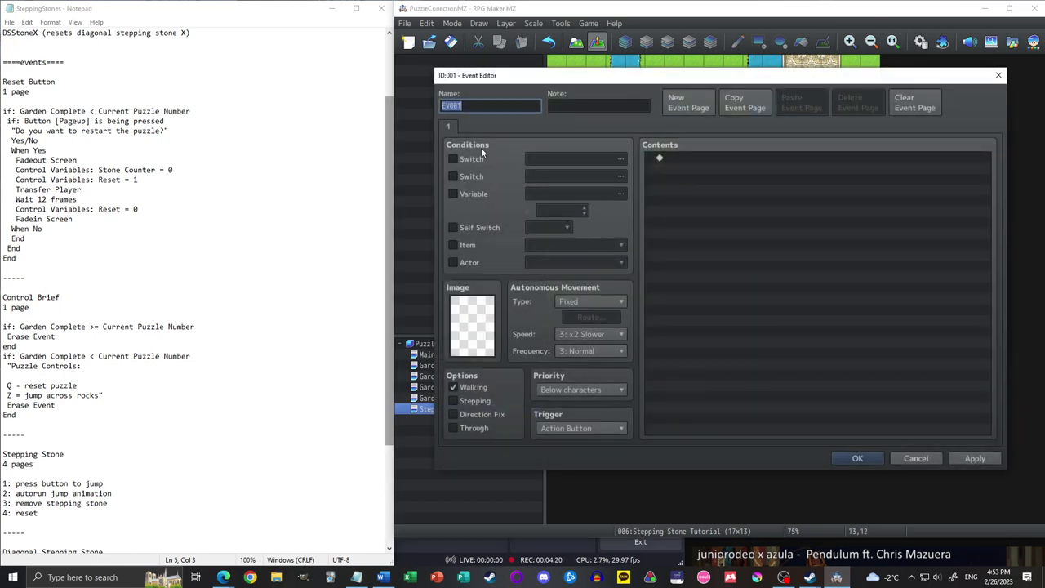
pyautogui.write('Reset Button')
pyautogui.doubleClick(691, 157)
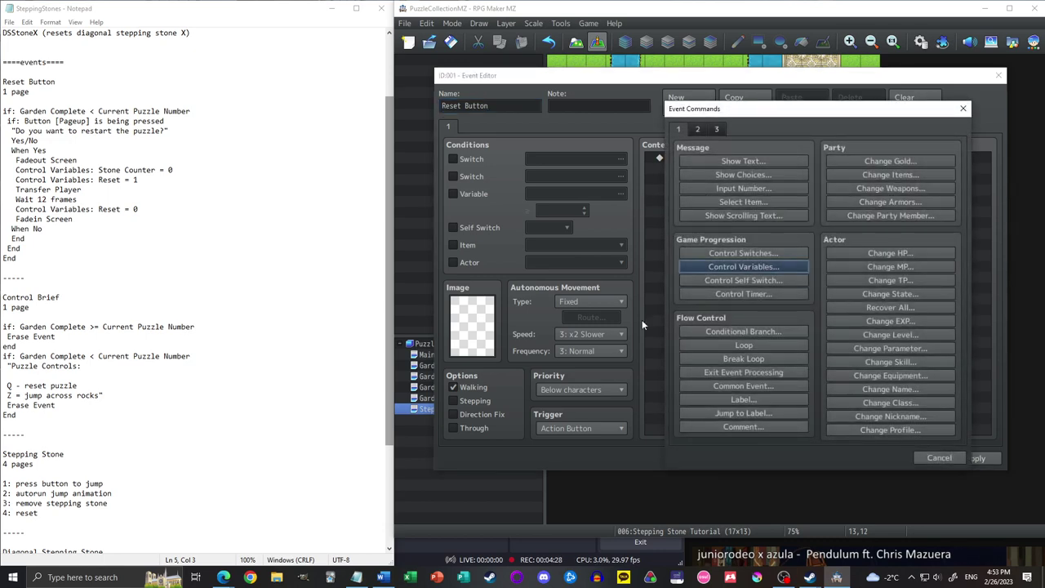
pyautogui.scroll(-2, 119, 307)
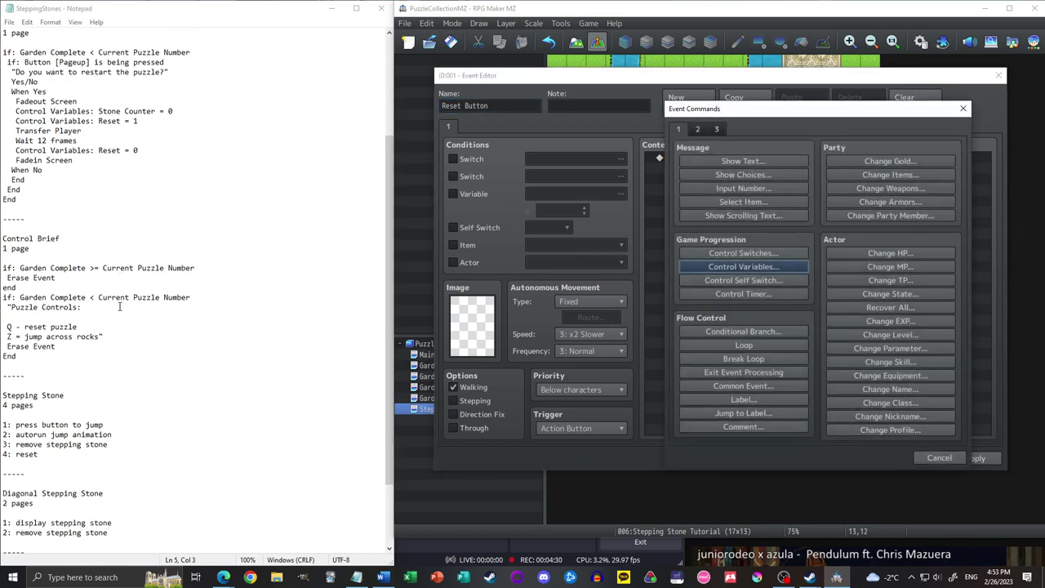
pyautogui.scroll(-1, 127, 307)
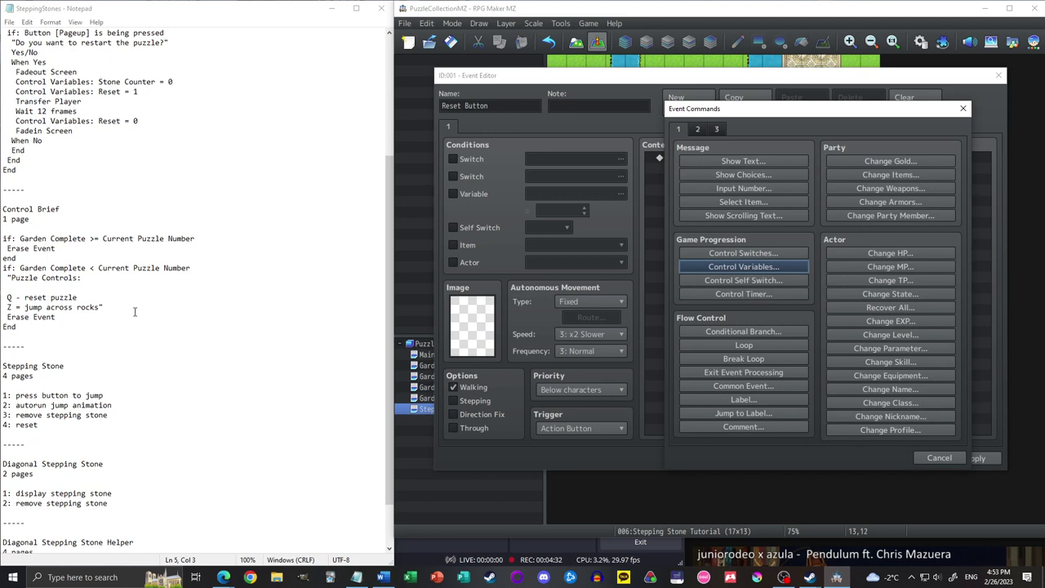
pyautogui.scroll(1, 125, 273)
pyautogui.scroll(-2, 104, 297)
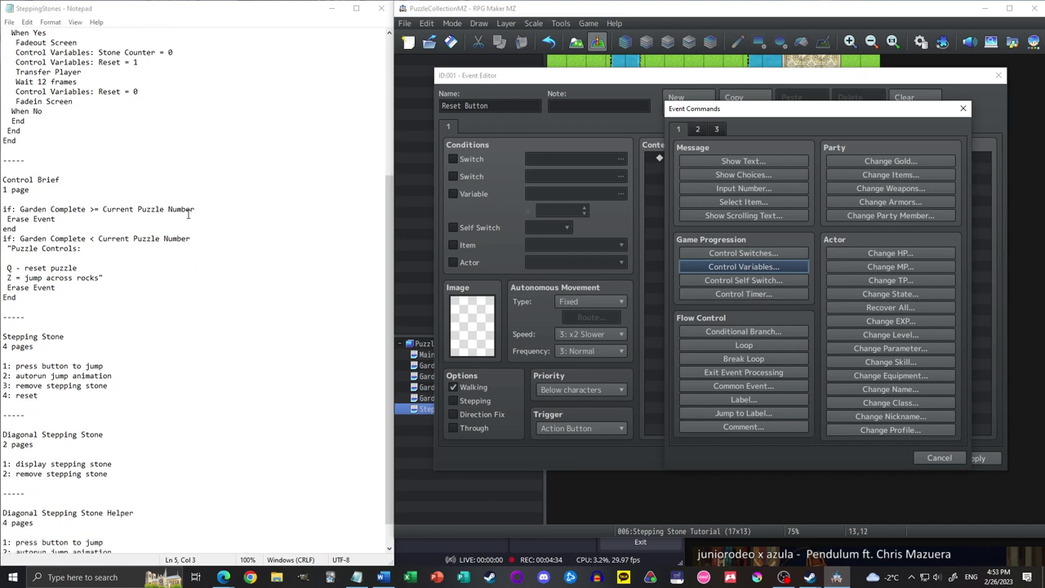
pyautogui.scroll(-1, 161, 317)
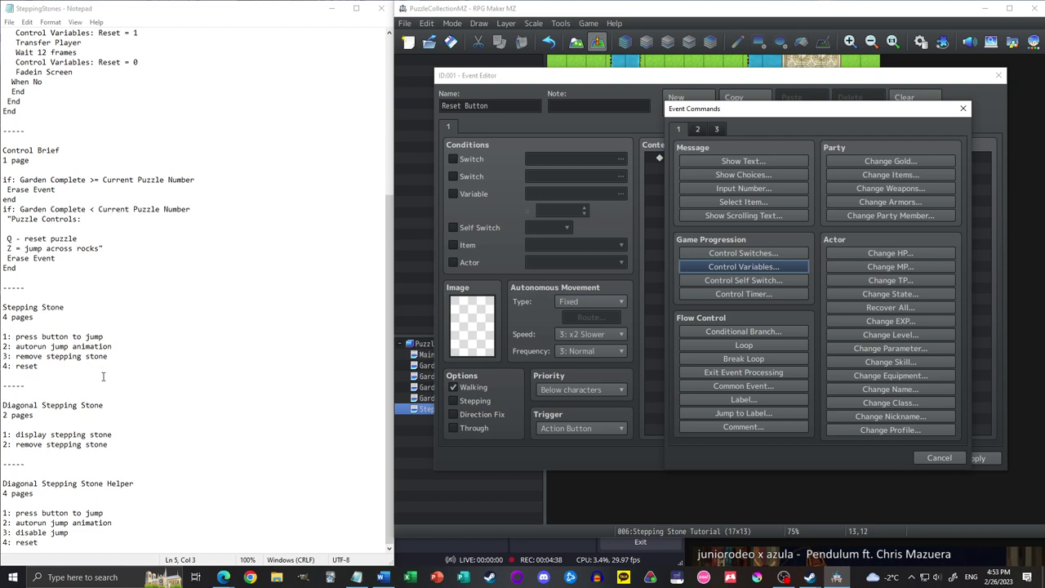
pyautogui.scroll(6, 40, 380)
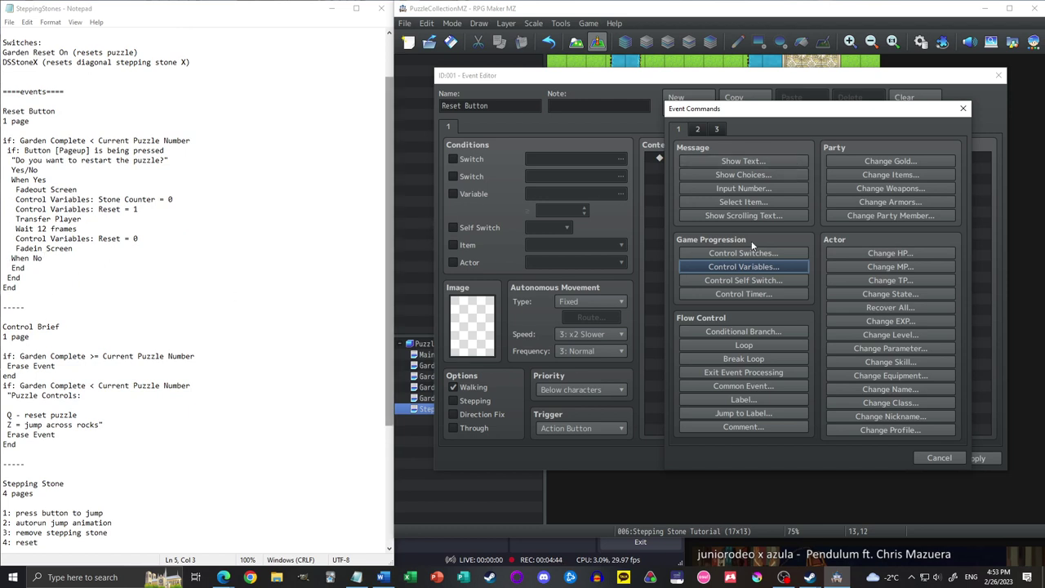
# Add a Conditional Branch testing variable 0003 Garden Complete < constant 1.
pyautogui.click(728, 332)
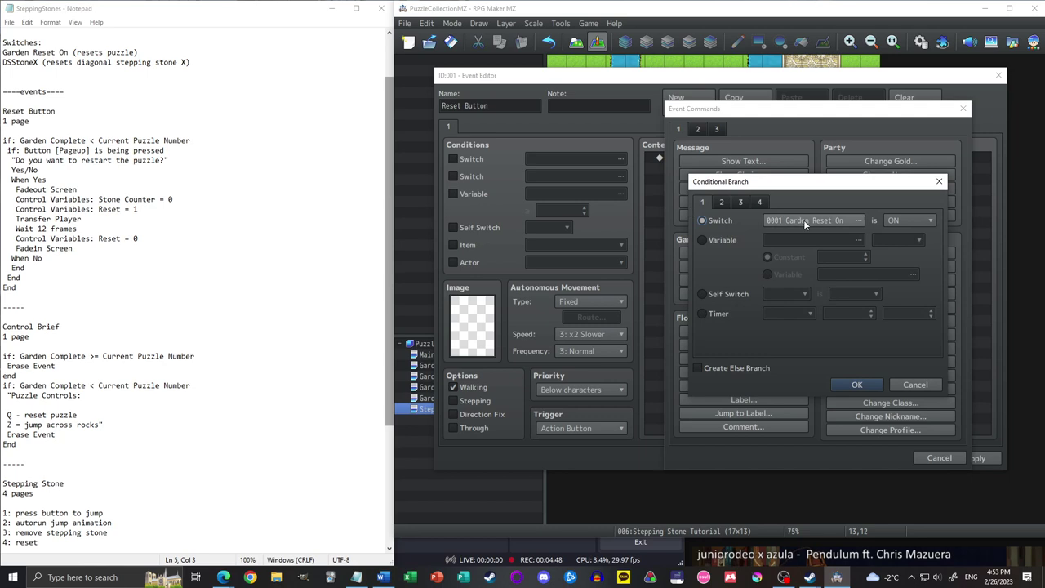
pyautogui.click(857, 220)
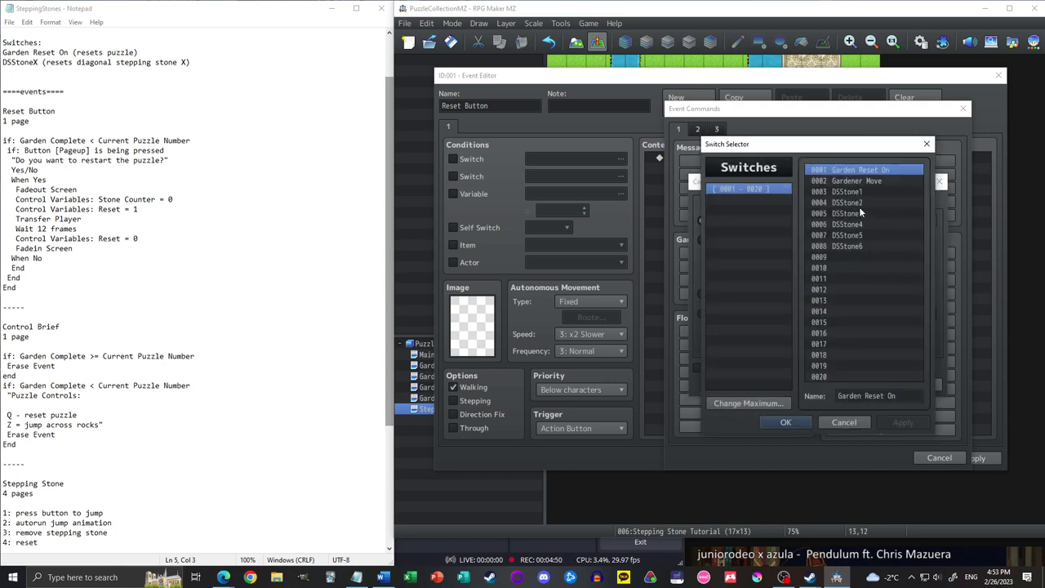
pyautogui.click(852, 423)
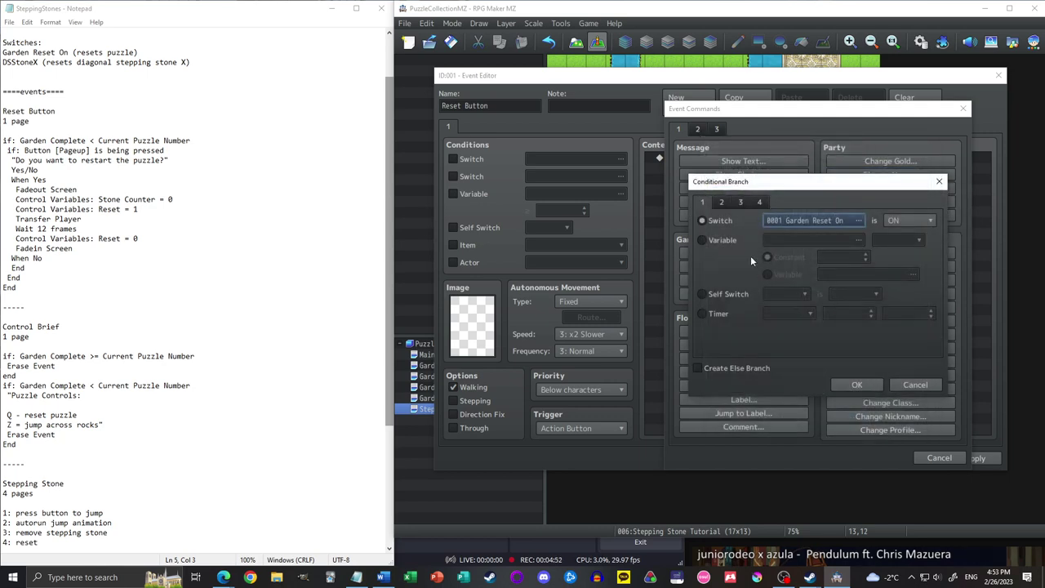
pyautogui.click(713, 239)
pyautogui.click(830, 238)
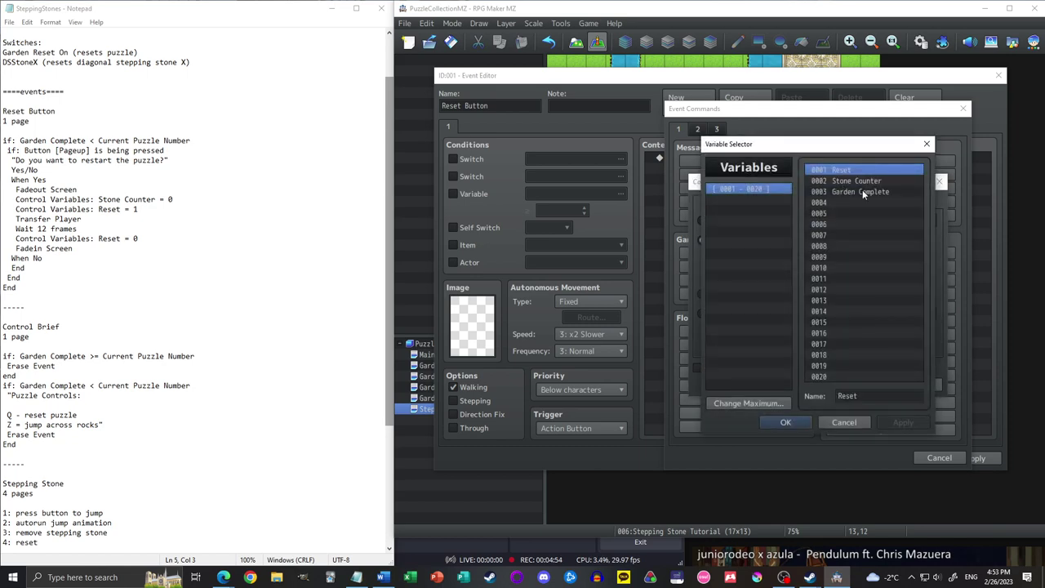
pyautogui.click(862, 193)
pyautogui.click(786, 422)
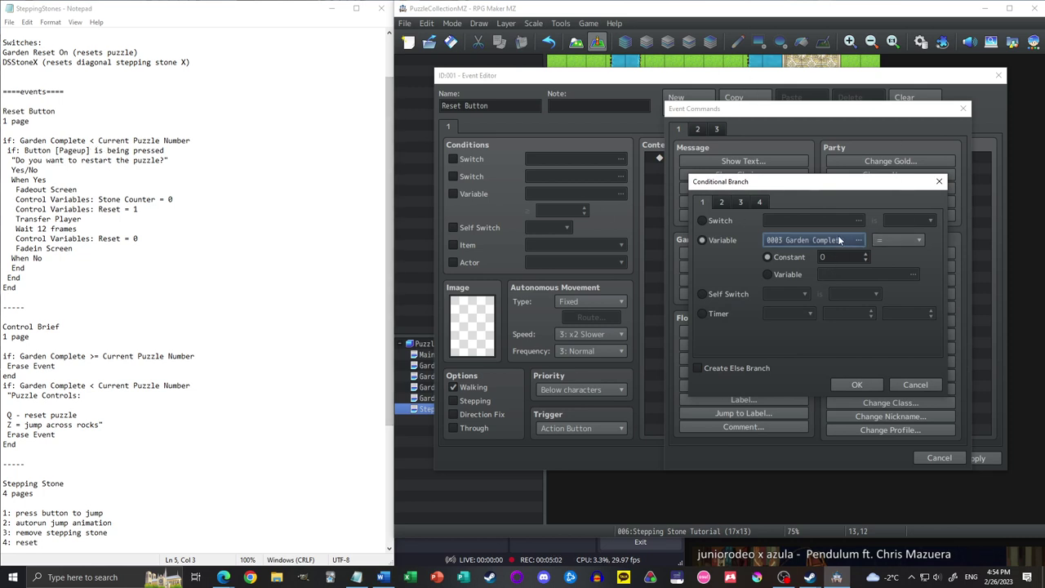
pyautogui.click(888, 239)
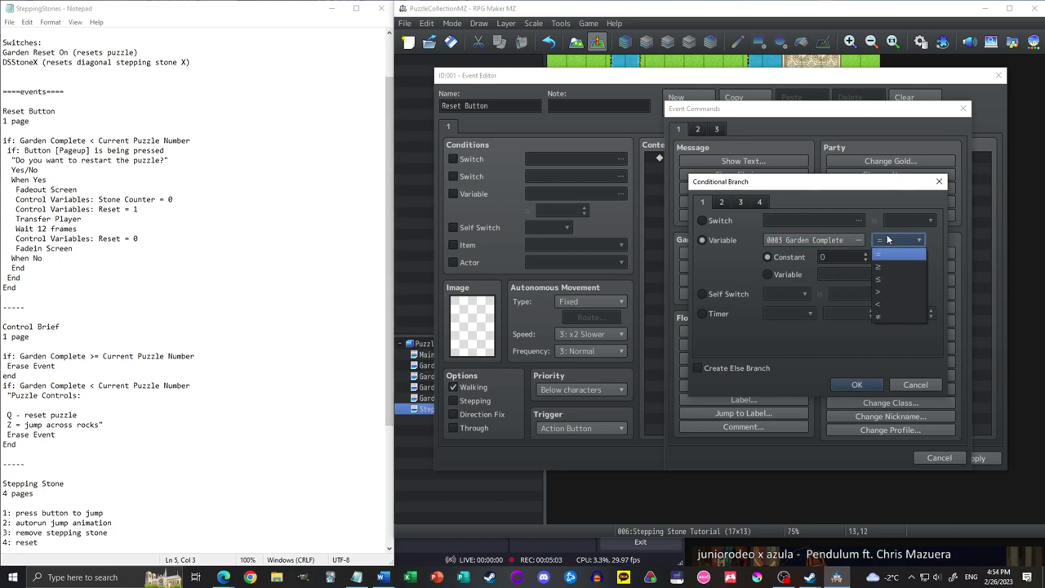
pyautogui.click(896, 306)
pyautogui.doubleClick(826, 257)
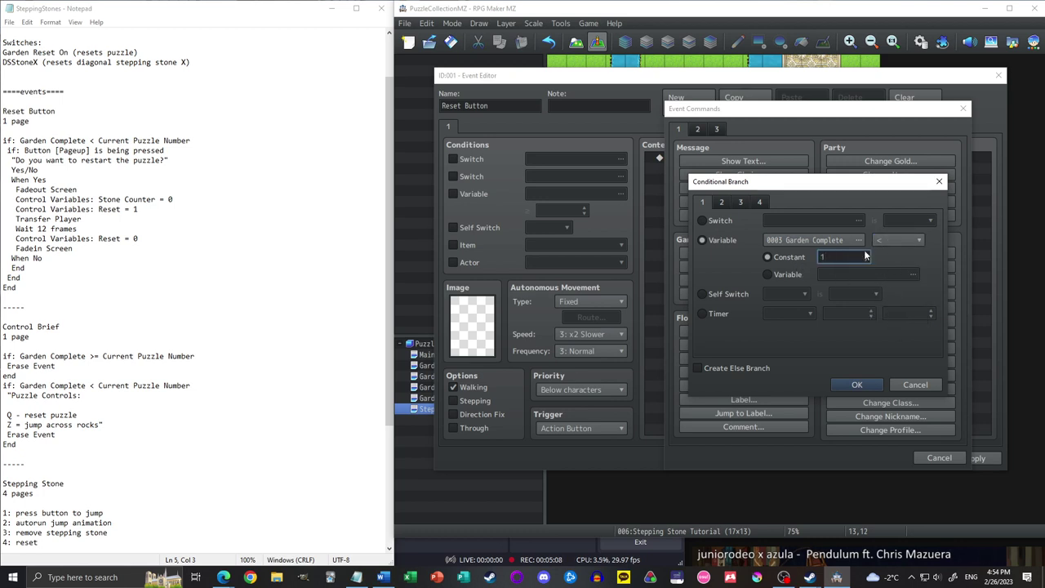
pyautogui.click(858, 387)
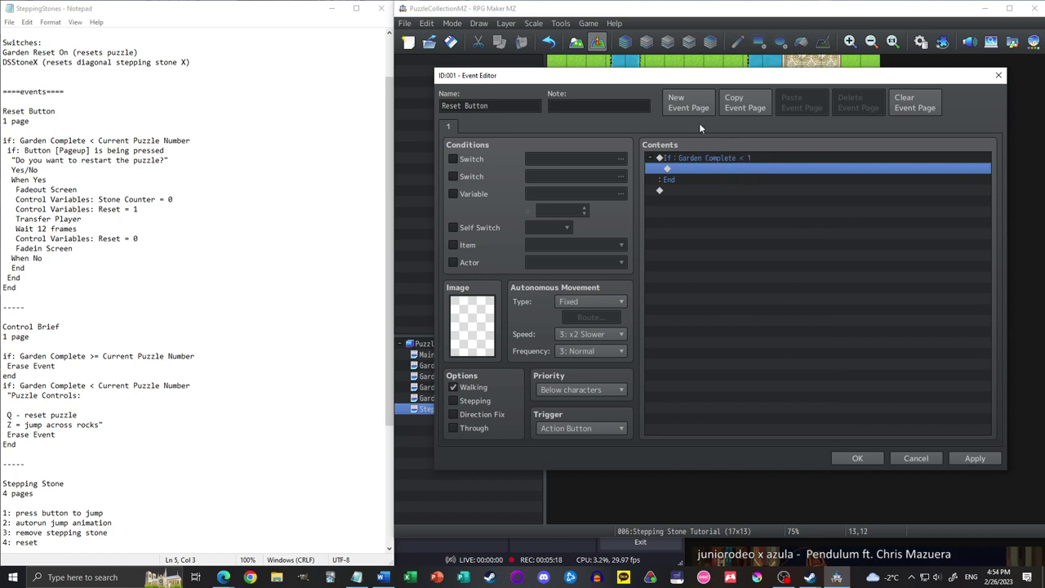
# Open Event Commands from the empty line inside the Garden Complete < 1 branch.
pyautogui.doubleClick(704, 170)
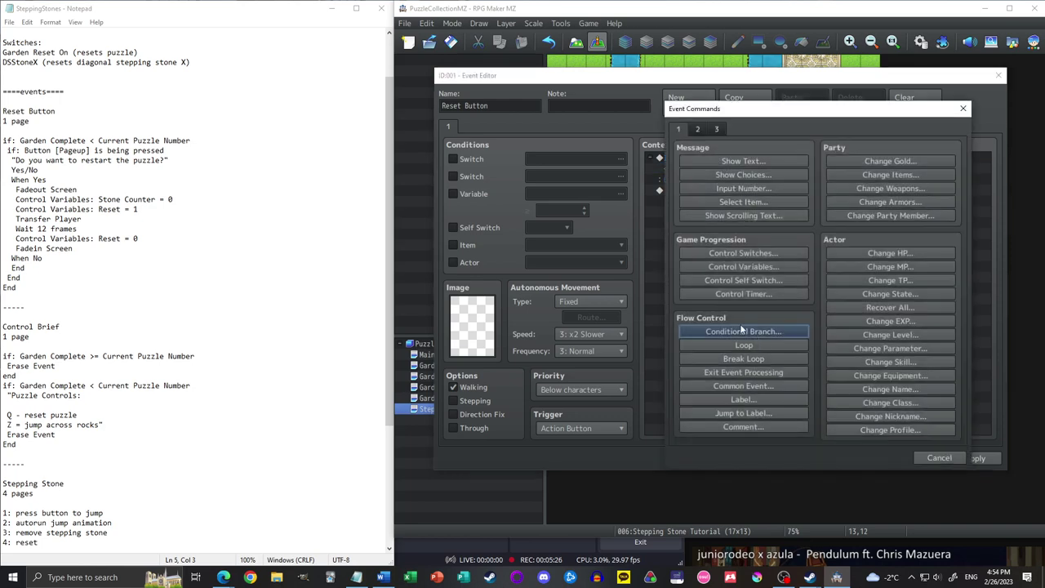